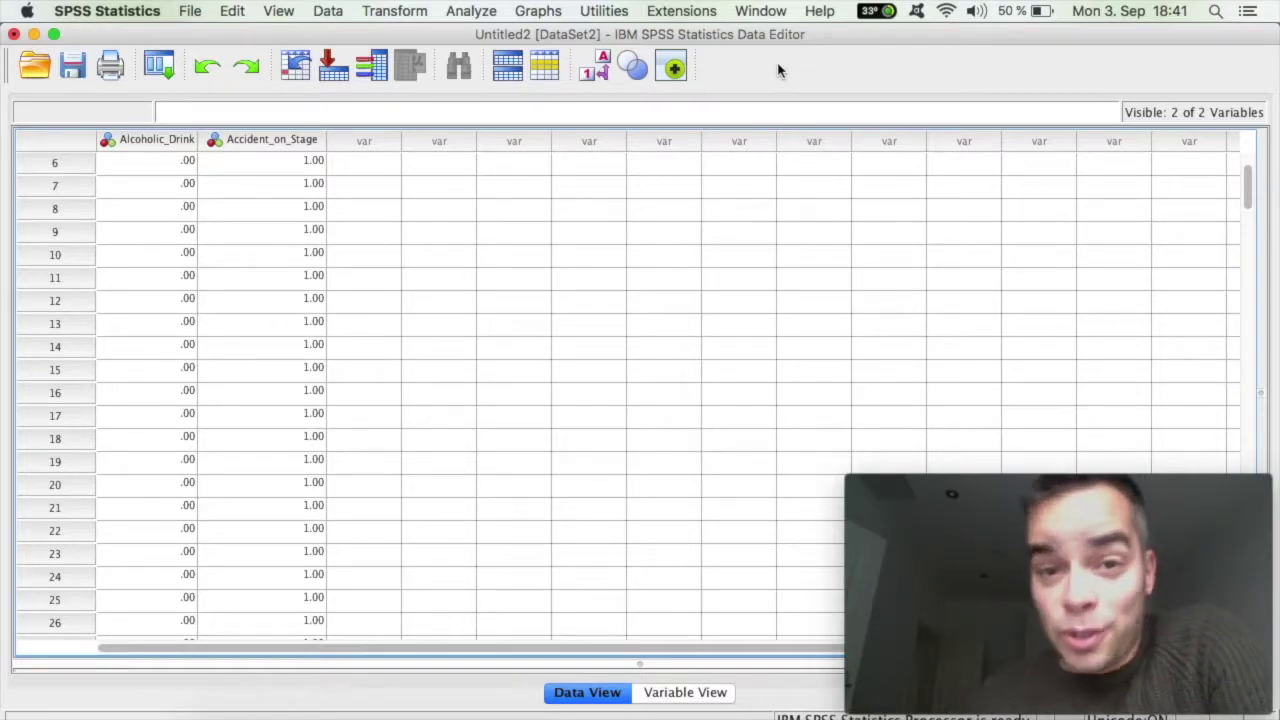
Step: Start a Crosstabs analysis from Analyze > Descriptive Statistics
{"action": "left_click", "coordinate": [481, 12]}
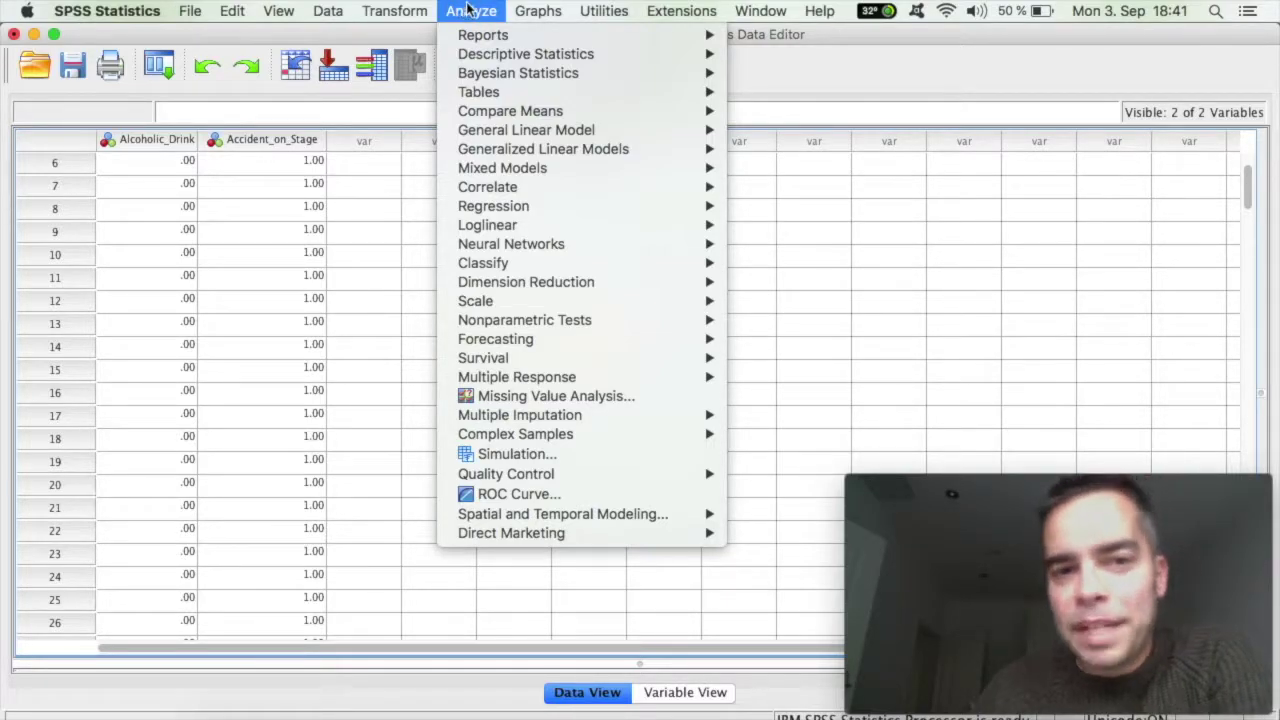
{"action": "mouse_move", "coordinate": [586, 53]}
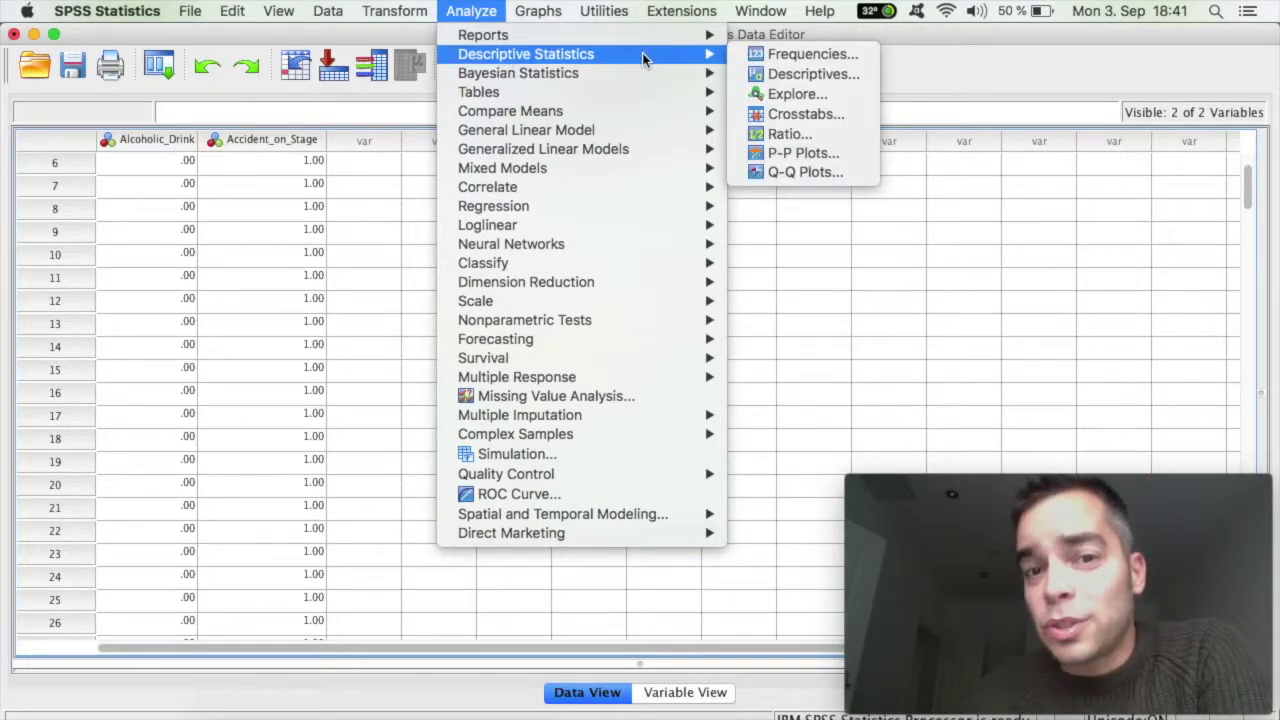
{"action": "left_click", "coordinate": [845, 118]}
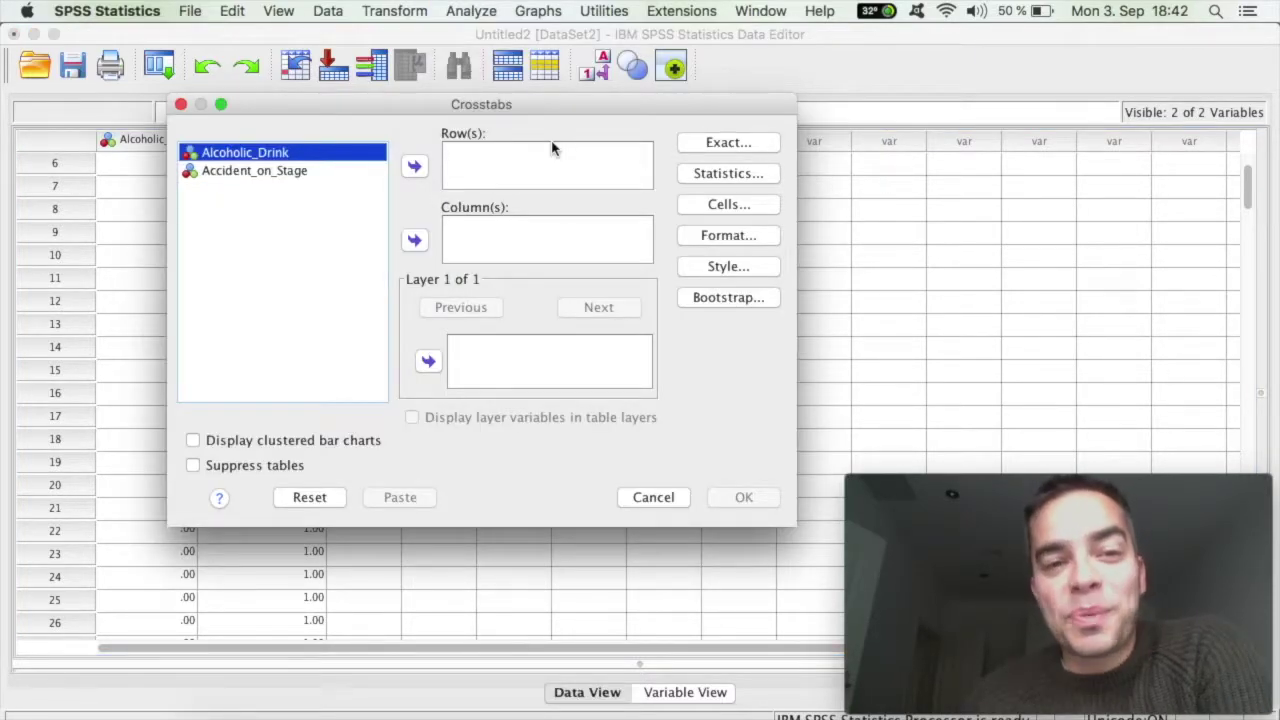
{"action": "left_click_drag", "start_coordinate": [563, 106], "coordinate": [511, 88]}
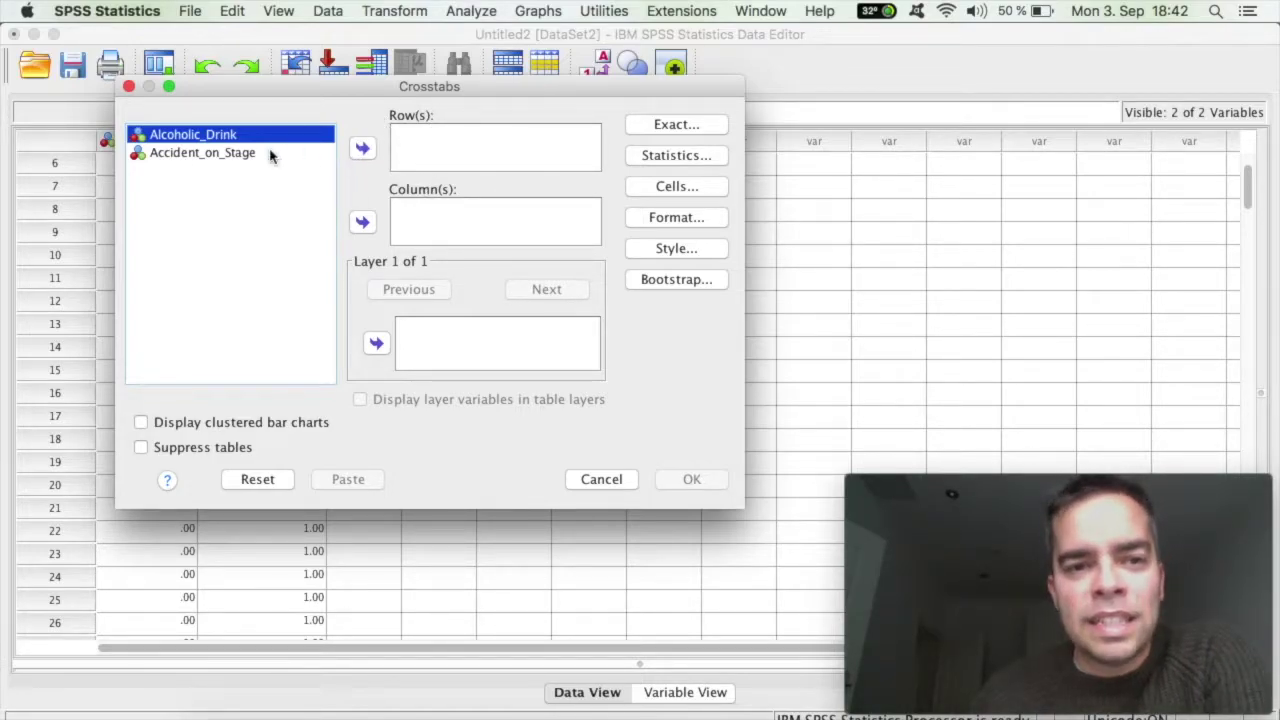
Step: Assign Alcoholic_Drink to Row(s) and Accident_on_Stage to Column(s), then open Statistics
{"action": "left_click", "coordinate": [362, 148]}
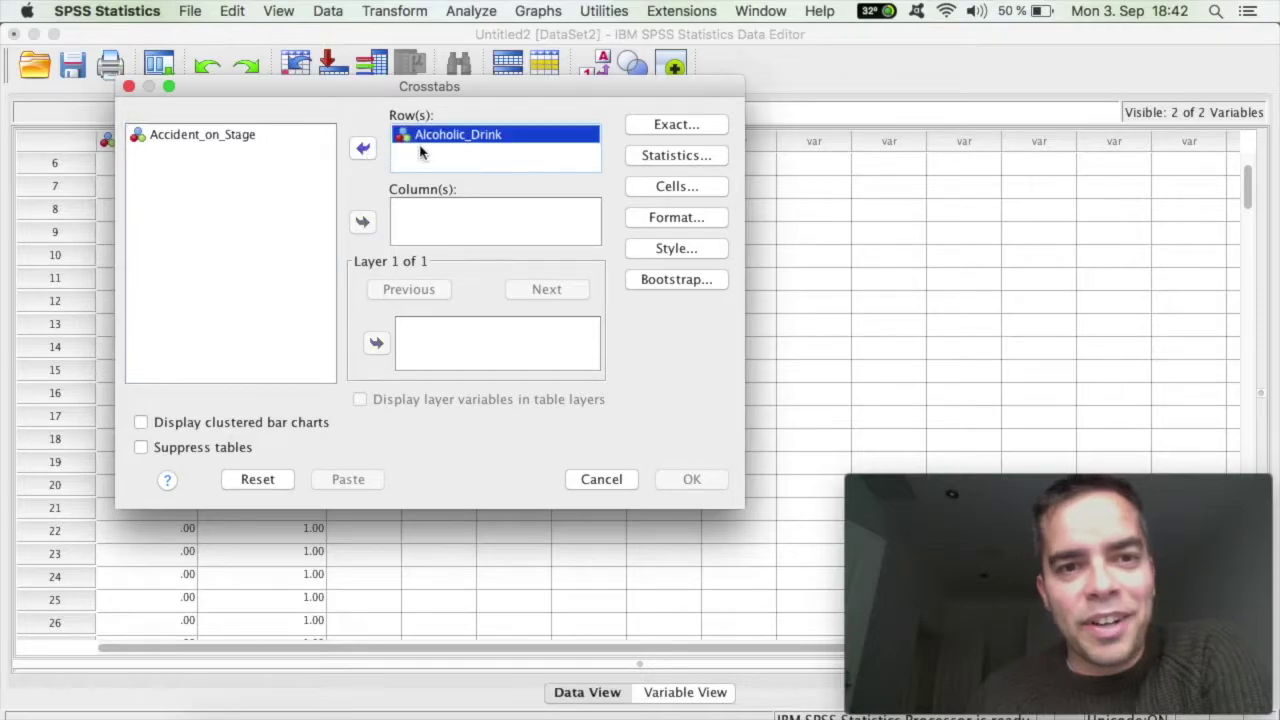
{"action": "left_click", "coordinate": [203, 137]}
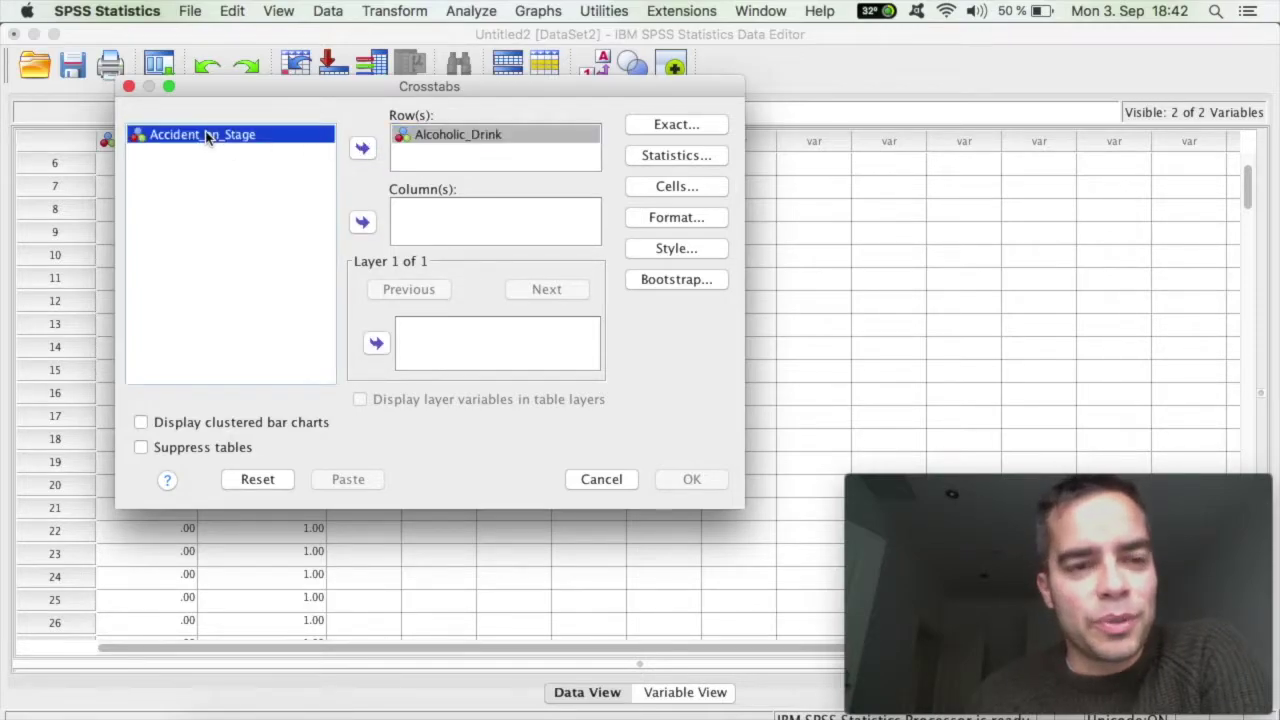
{"action": "left_click", "coordinate": [363, 222]}
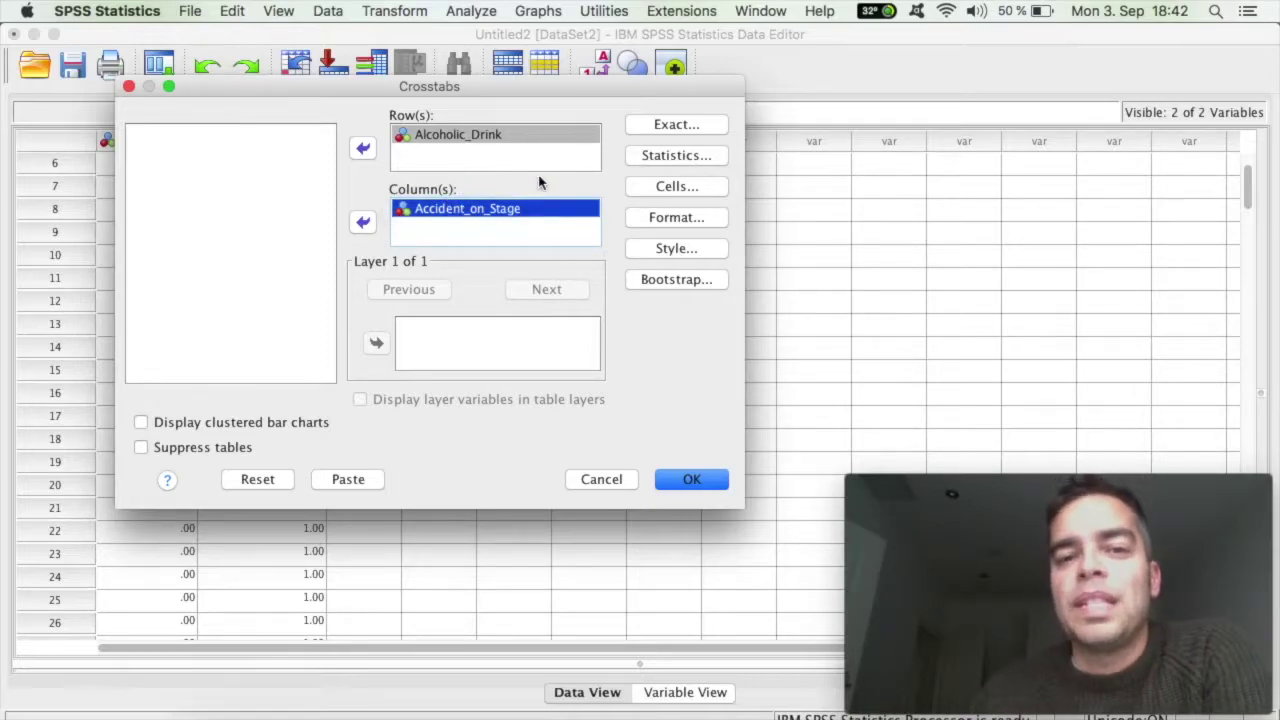
{"action": "left_click", "coordinate": [700, 157]}
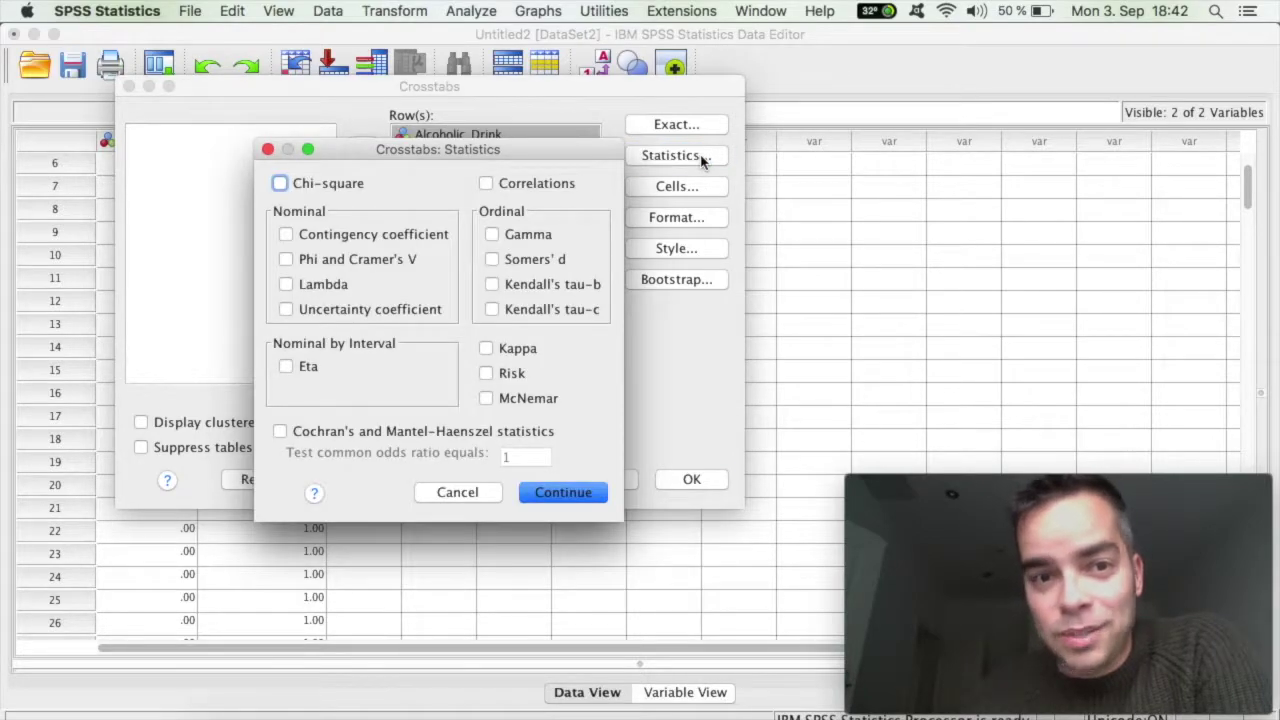
Step: Request the Chi-square test in the Crosstabs statistics options
{"action": "left_click_drag", "start_coordinate": [490, 150], "coordinate": [431, 130]}
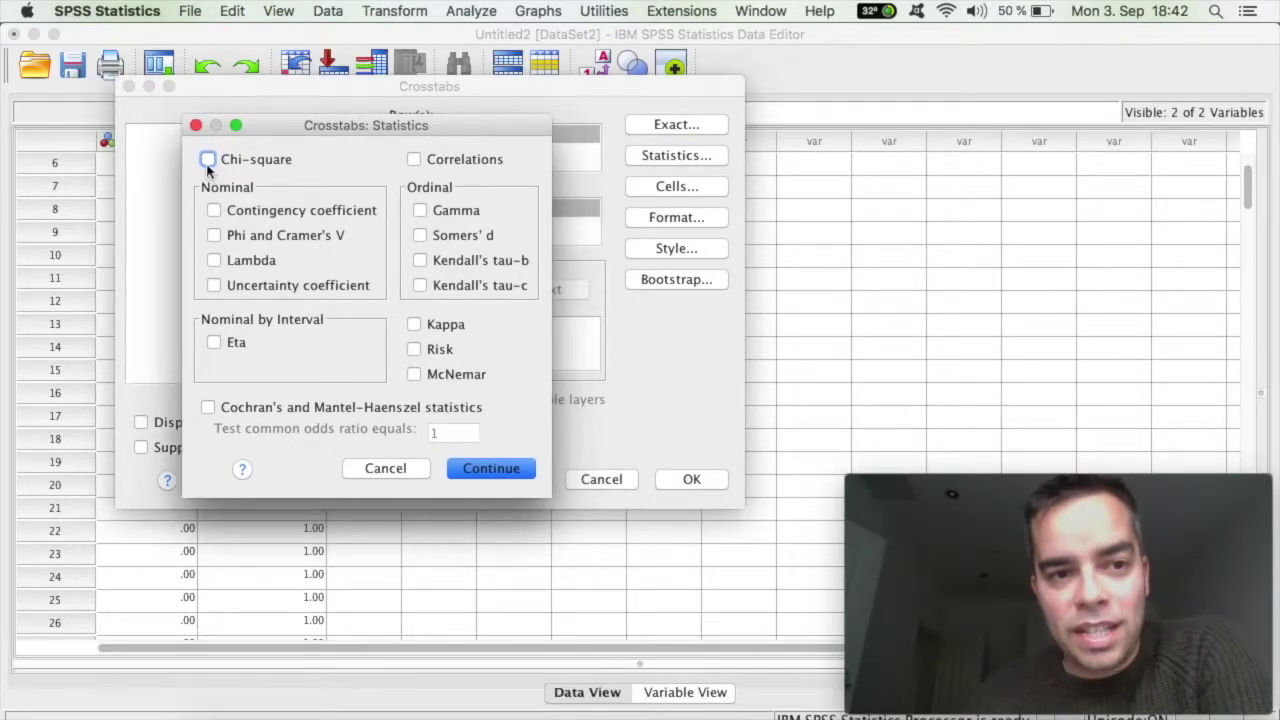
{"action": "left_click", "coordinate": [207, 159]}
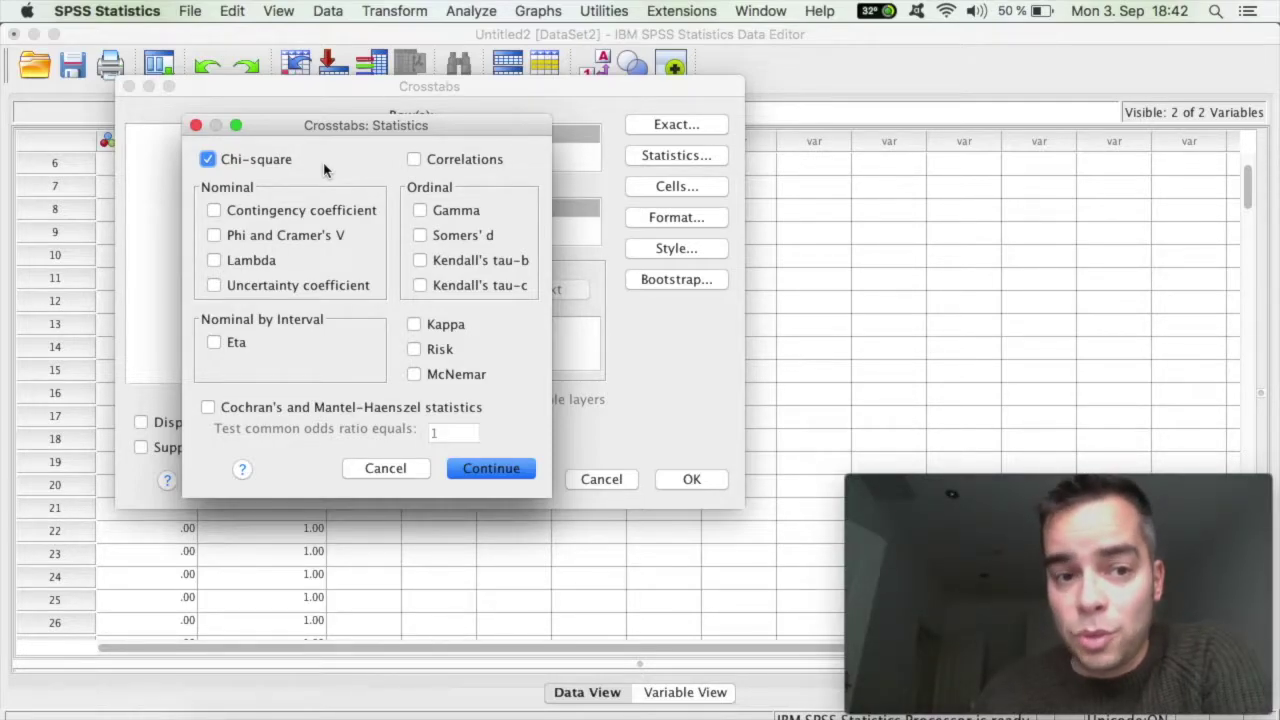
{"action": "left_click", "coordinate": [488, 474]}
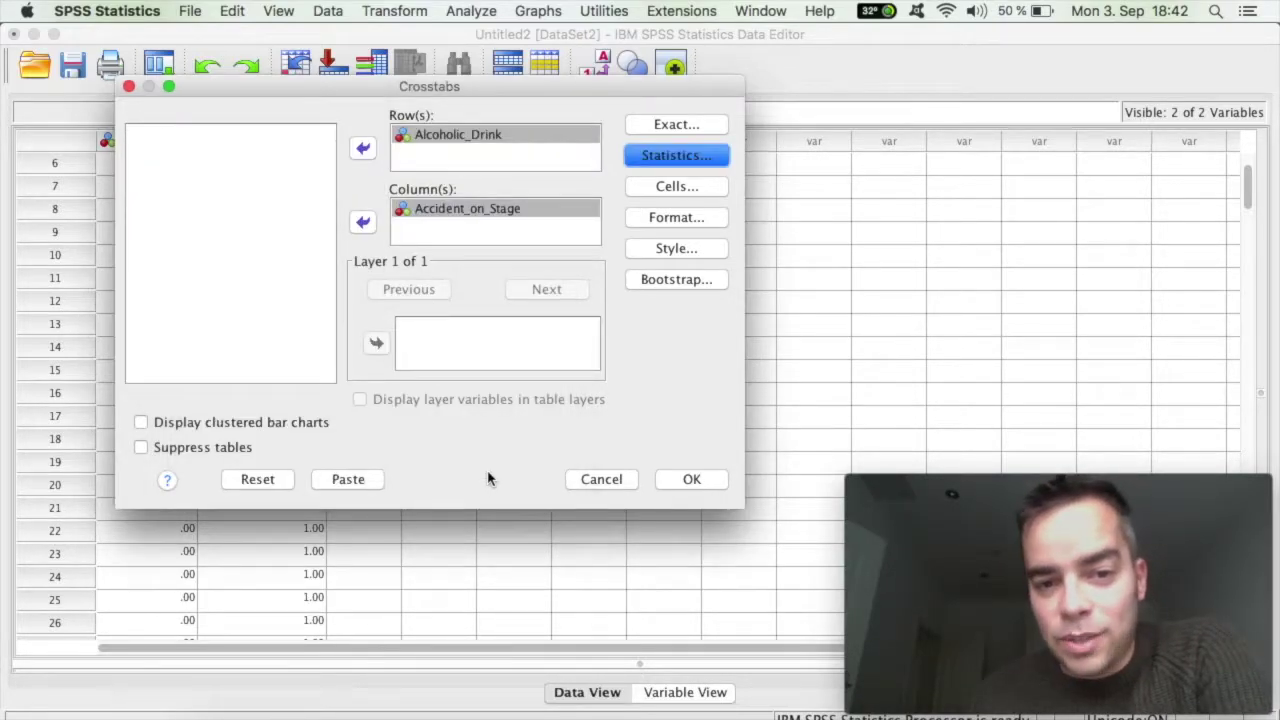
Step: Show expected counts plus row, column and total percentages in cells, then run the crosstab
{"action": "left_click", "coordinate": [647, 186]}
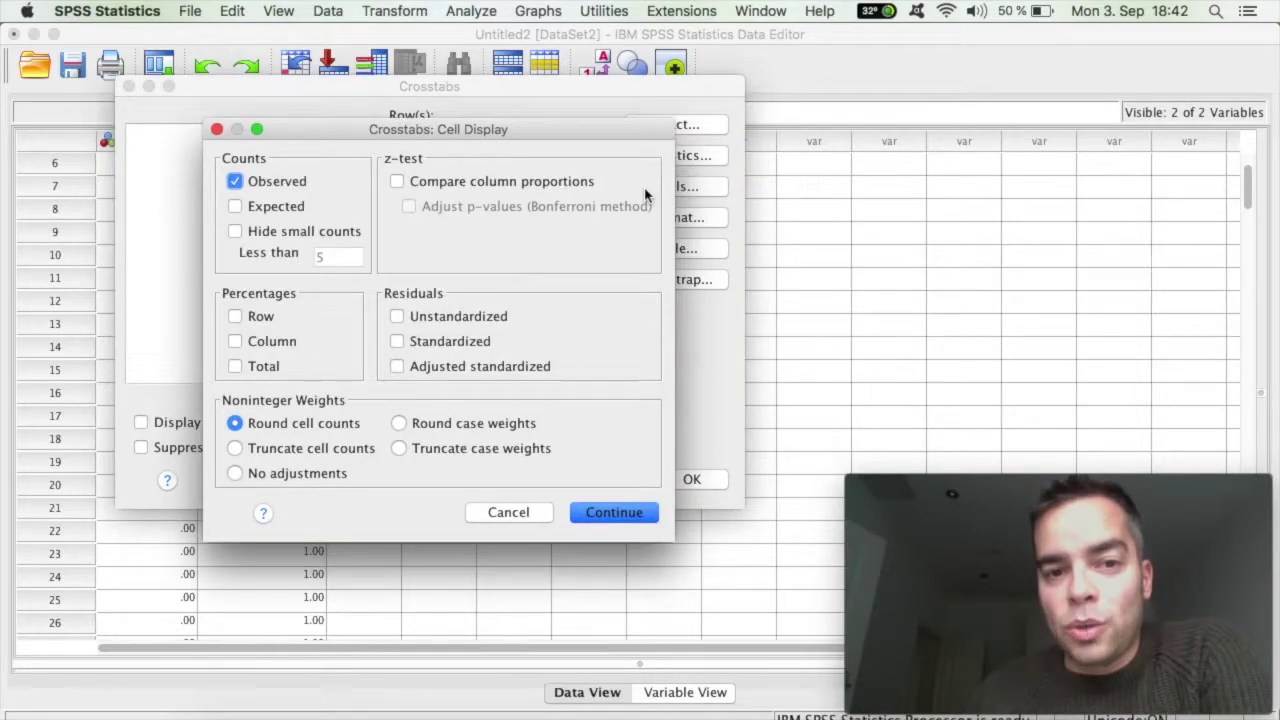
{"action": "left_click", "coordinate": [236, 207]}
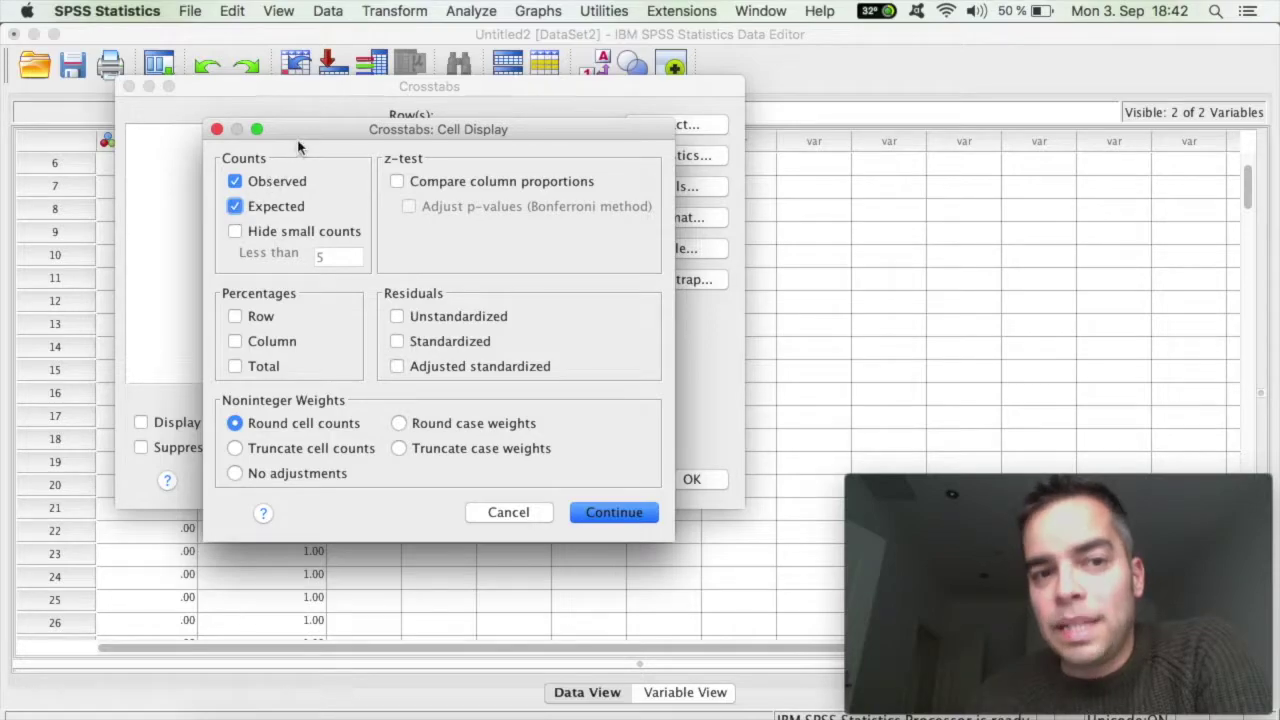
{"action": "left_click_drag", "start_coordinate": [300, 135], "coordinate": [273, 122]}
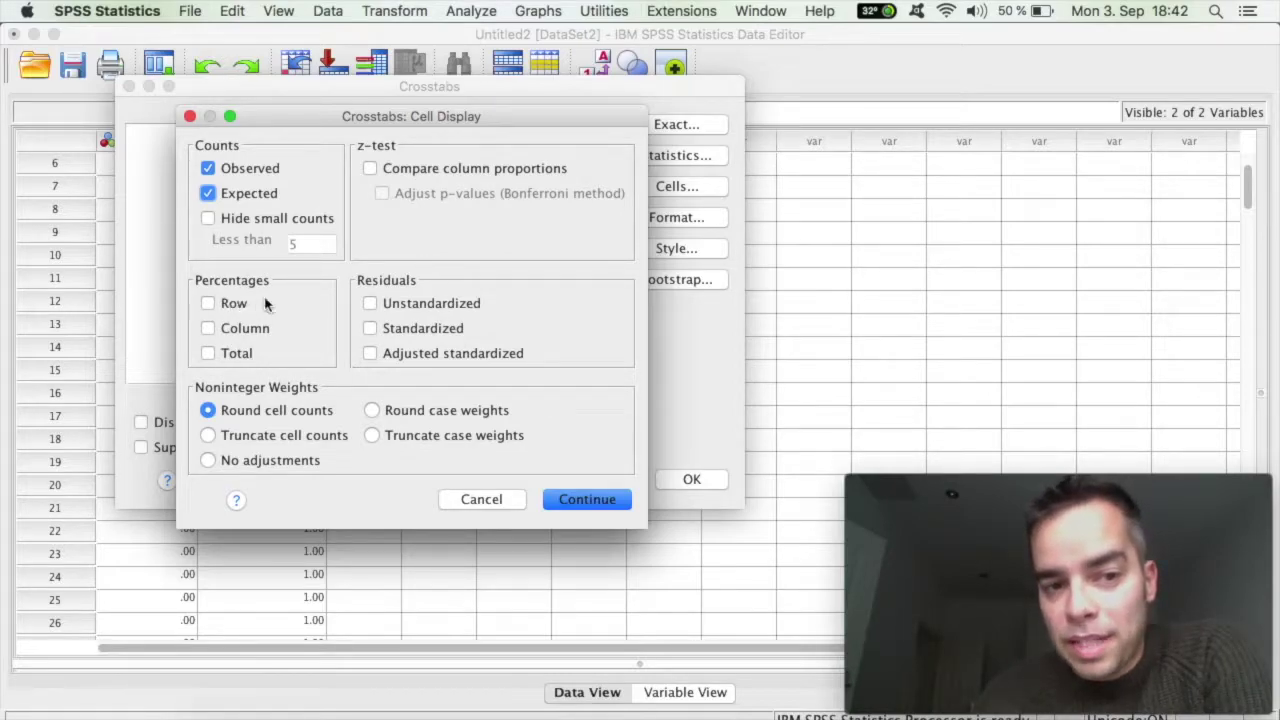
{"action": "left_click", "coordinate": [208, 305]}
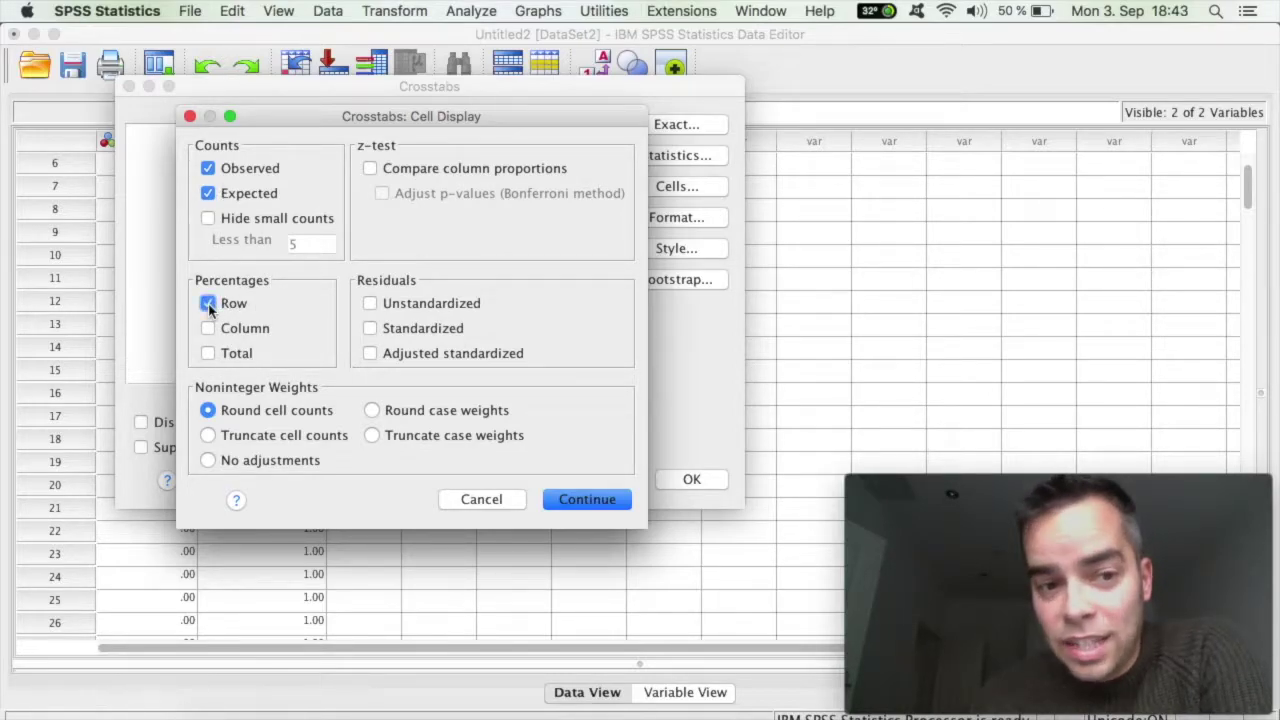
{"action": "left_click", "coordinate": [208, 329]}
{"action": "left_click", "coordinate": [208, 353]}
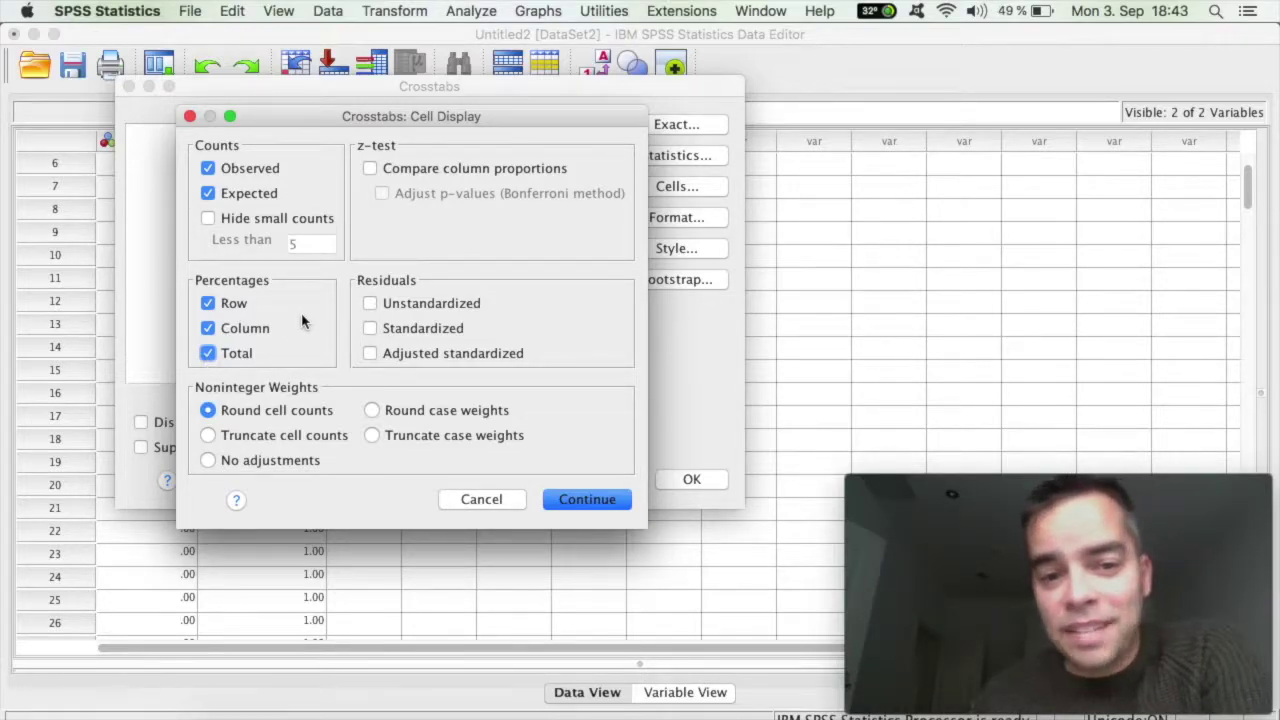
{"action": "left_click", "coordinate": [584, 499]}
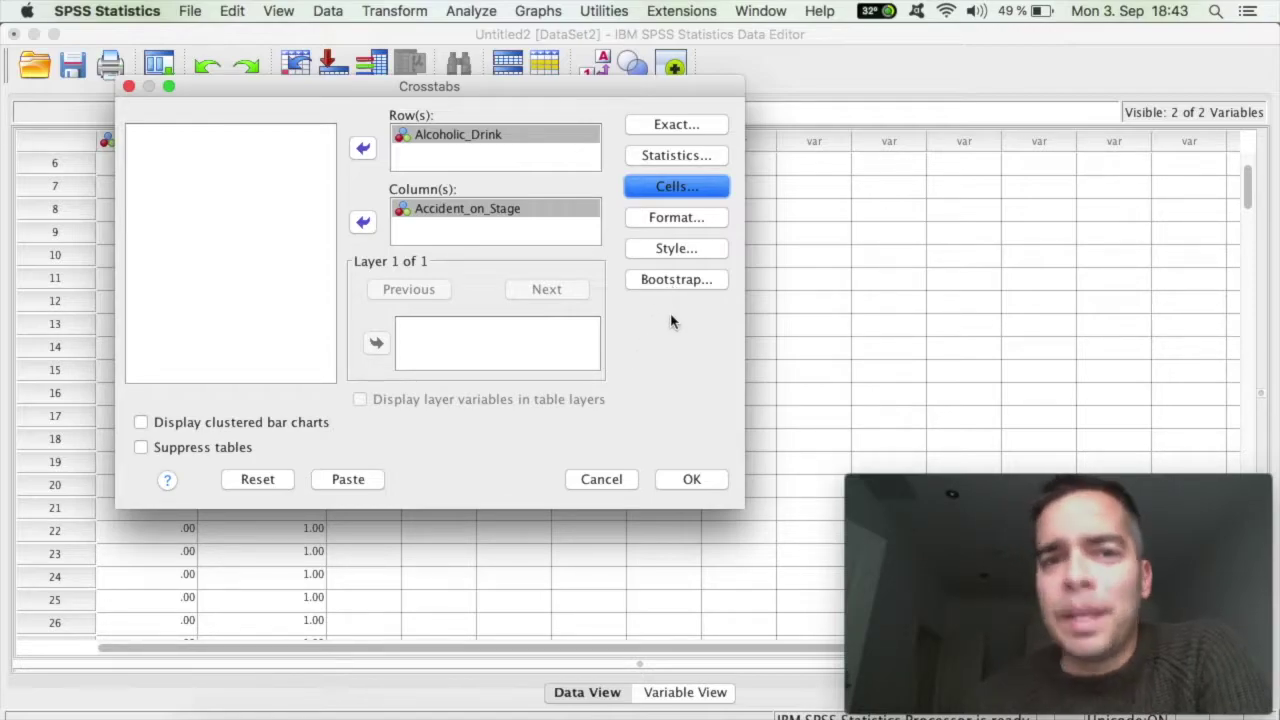
{"action": "left_click", "coordinate": [689, 480]}
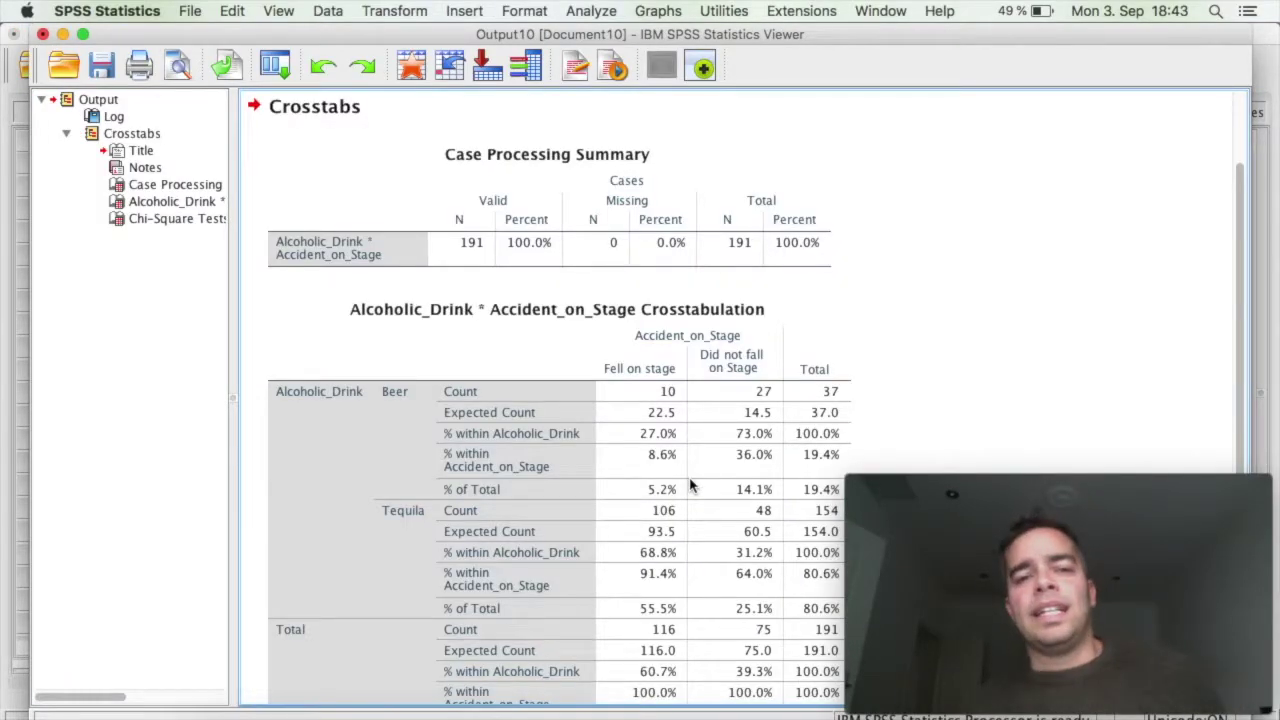
{"action": "left_click", "coordinate": [714, 436]}
{"action": "left_click", "coordinate": [880, 250]}
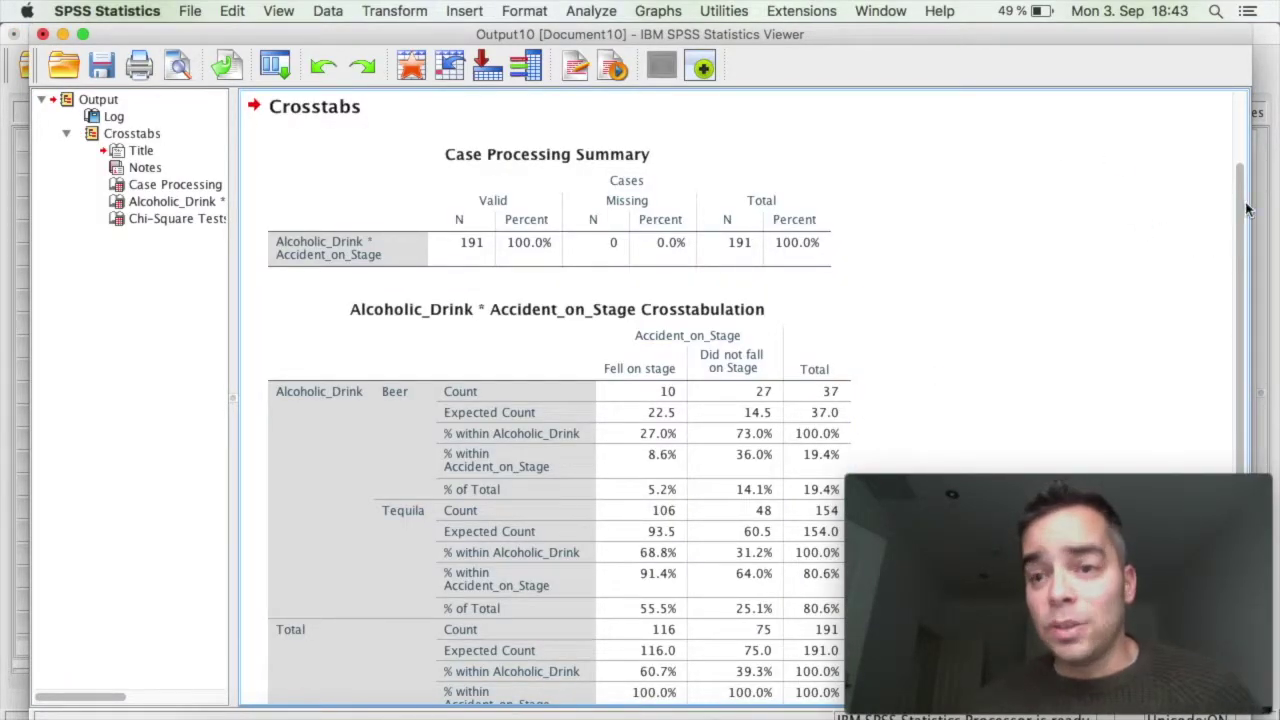
{"action": "mouse_move", "coordinate": [964, 485]}
{"action": "left_click_drag", "start_coordinate": [964, 485], "coordinate": [973, 50]}
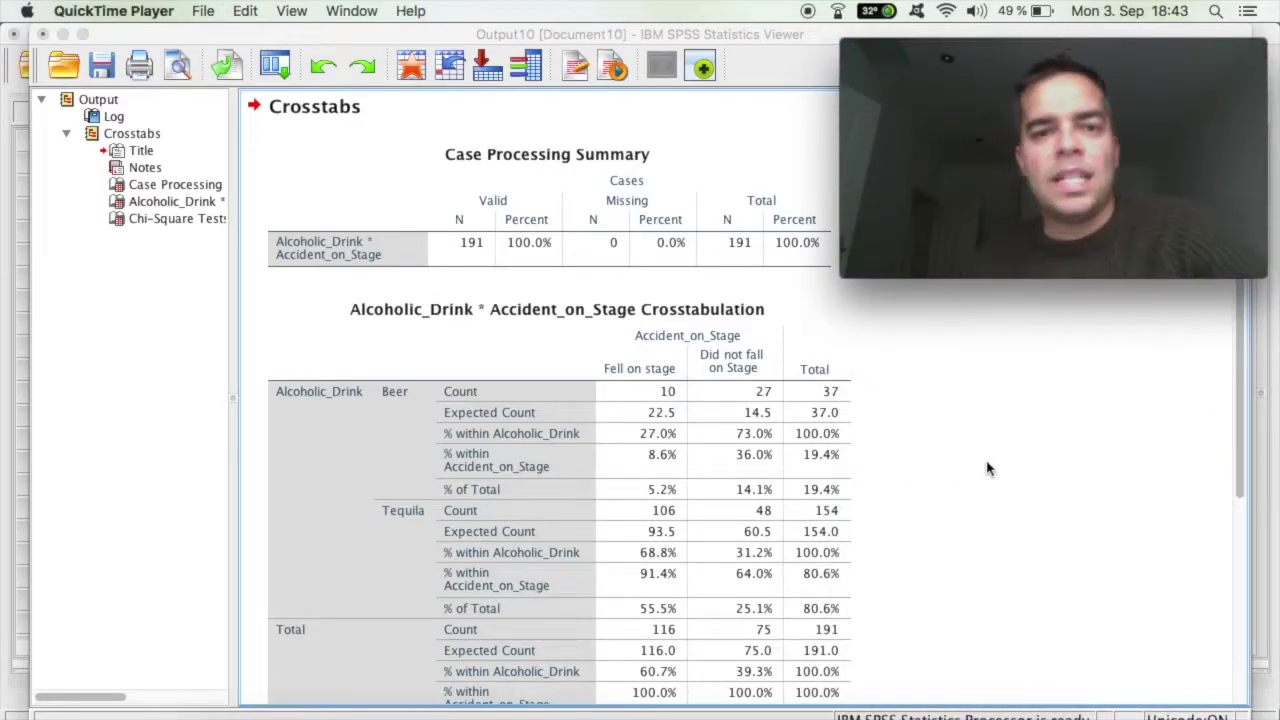
{"action": "left_click", "coordinate": [646, 352]}
{"action": "left_click", "coordinate": [521, 235]}
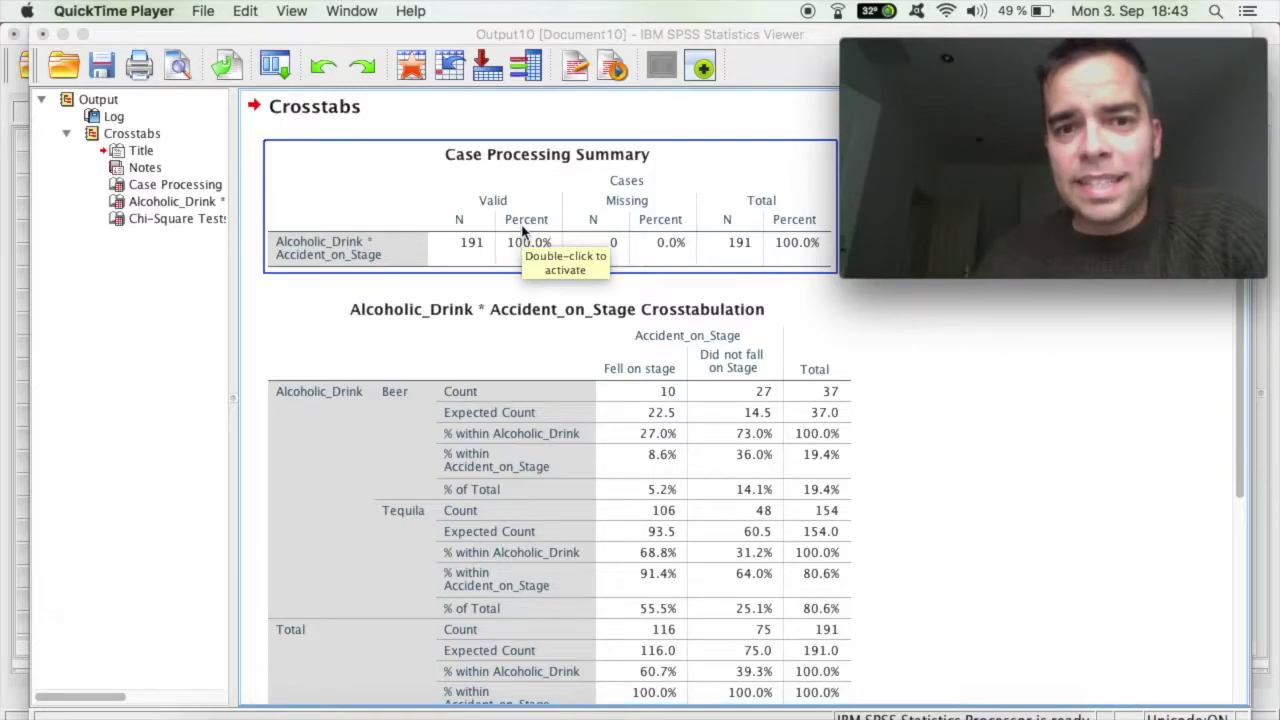
{"action": "left_click", "coordinate": [538, 310]}
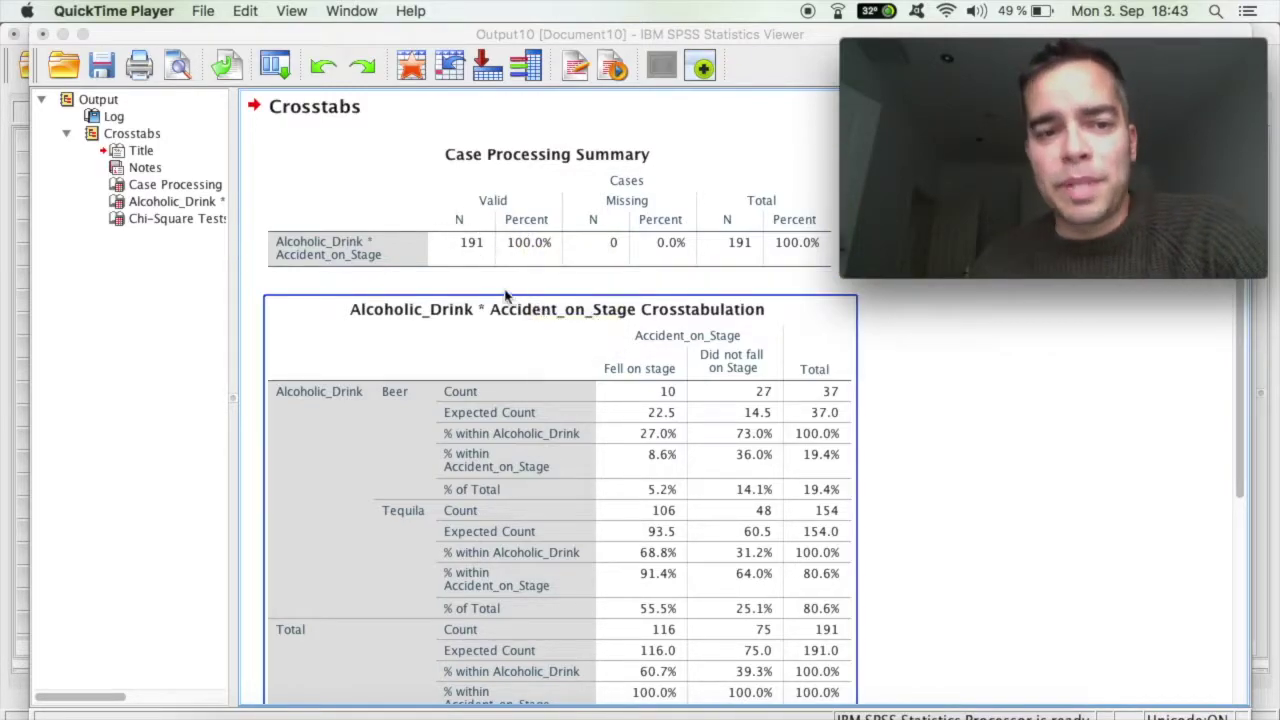
{"action": "left_click", "coordinate": [490, 260]}
{"action": "left_click", "coordinate": [806, 349]}
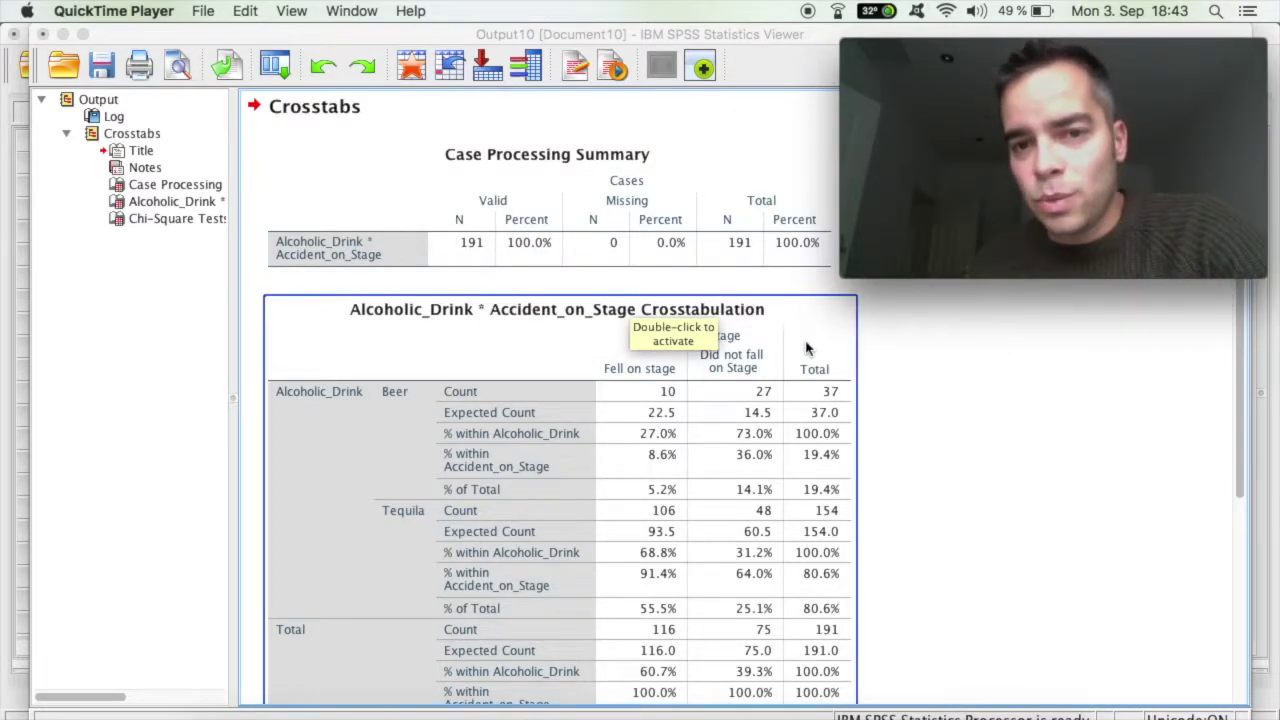
{"action": "left_click", "coordinate": [926, 360]}
{"action": "left_click_drag", "start_coordinate": [1238, 370], "coordinate": [1238, 398]}
{"action": "left_click", "coordinate": [988, 457]}
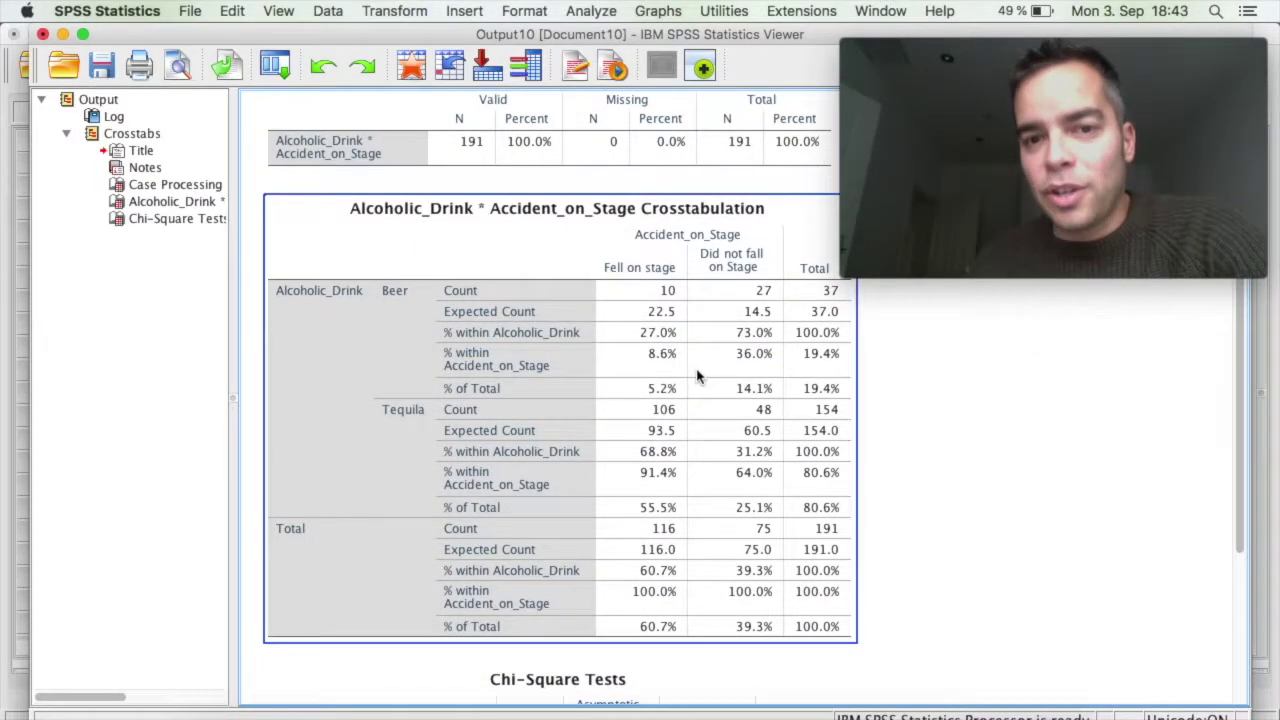
{"action": "left_click", "coordinate": [917, 429]}
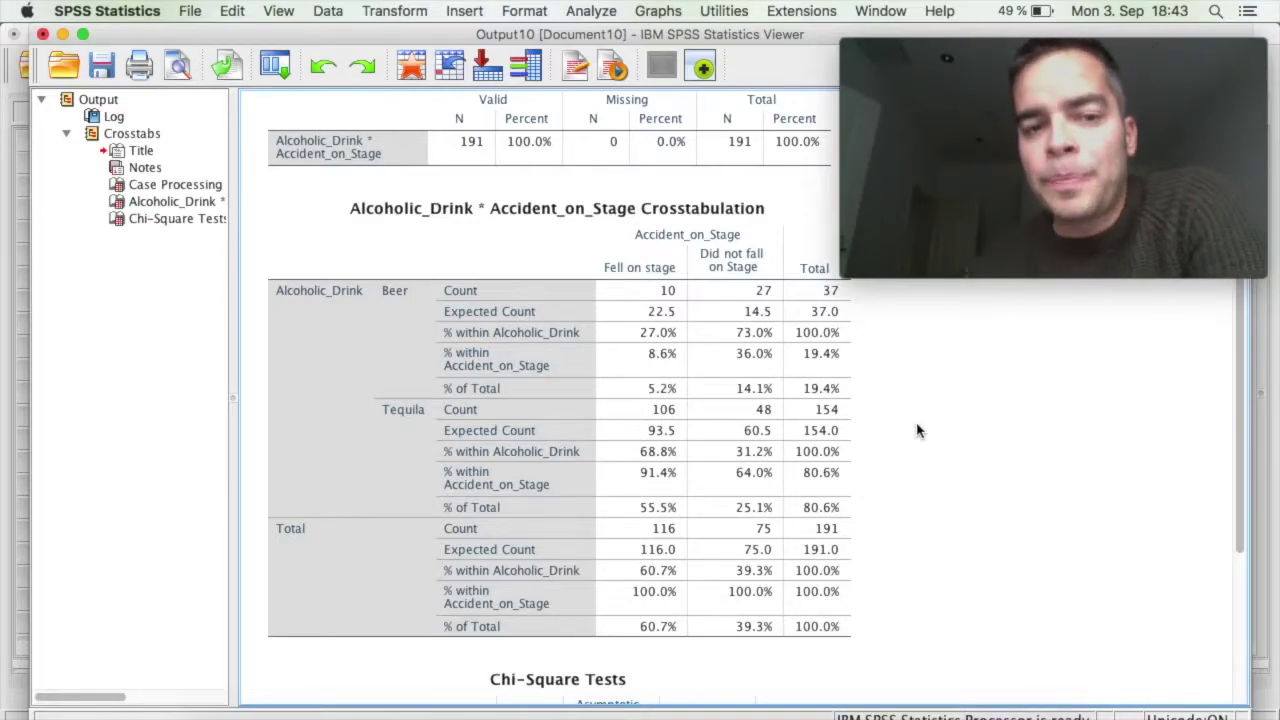
{"action": "left_click", "coordinate": [364, 410]}
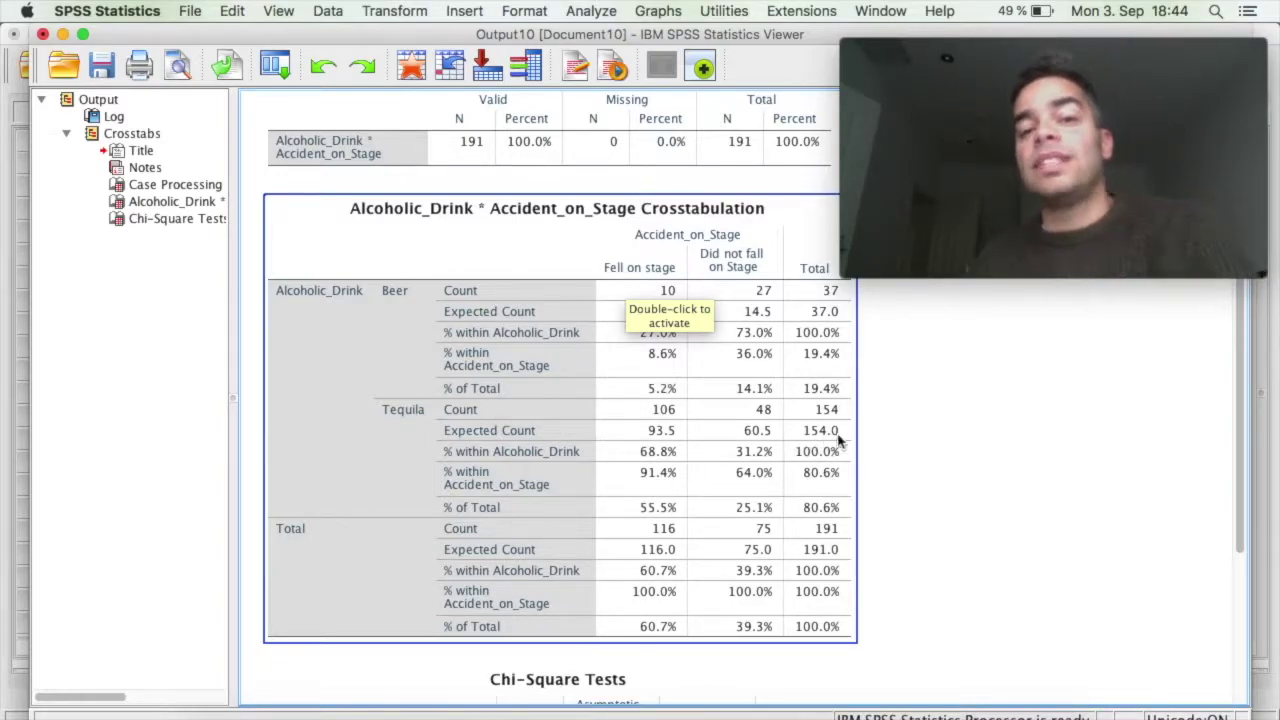
{"action": "left_click", "coordinate": [880, 438]}
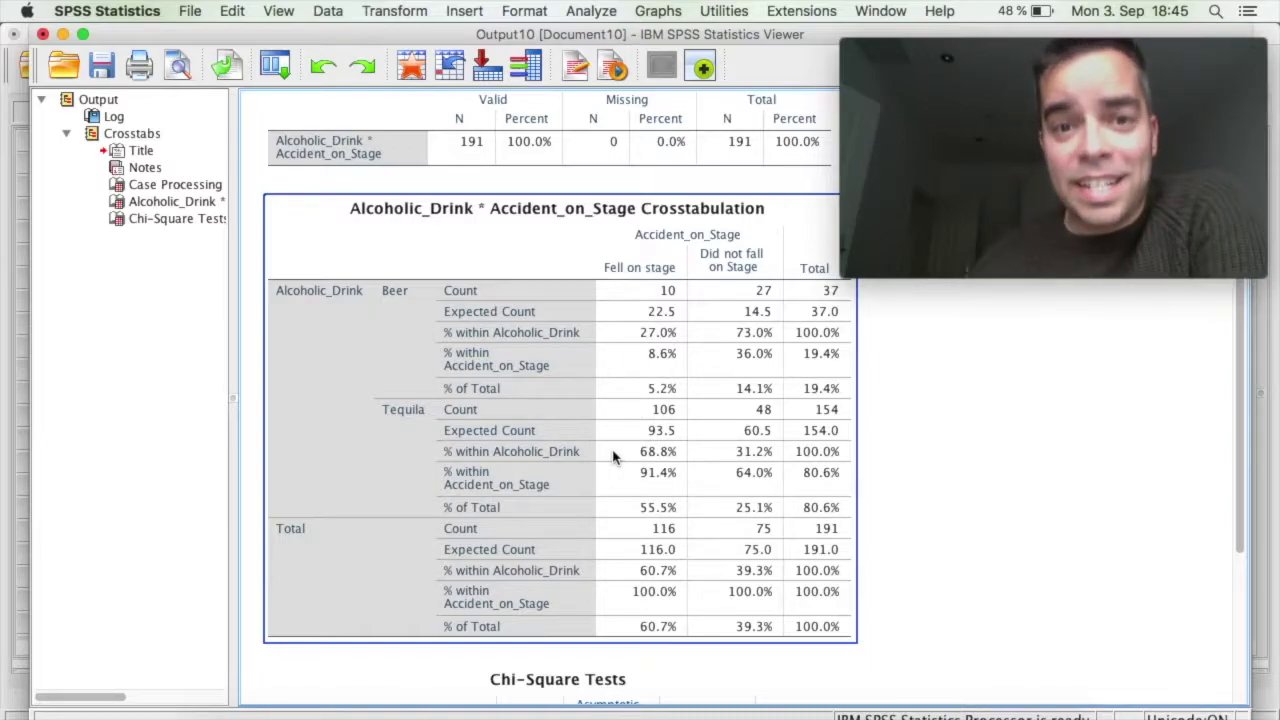
Step: Scroll below the crosstabulation and select the full Chi-Square Tests table with its footnotes
{"action": "left_click", "coordinate": [1078, 436]}
{"action": "scroll", "coordinate": [1238, 372], "scroll_direction": "down", "scroll_amount": 1}
{"action": "left_click_drag", "start_coordinate": [1238, 372], "coordinate": [1243, 400]}
{"action": "left_click", "coordinate": [590, 358]}
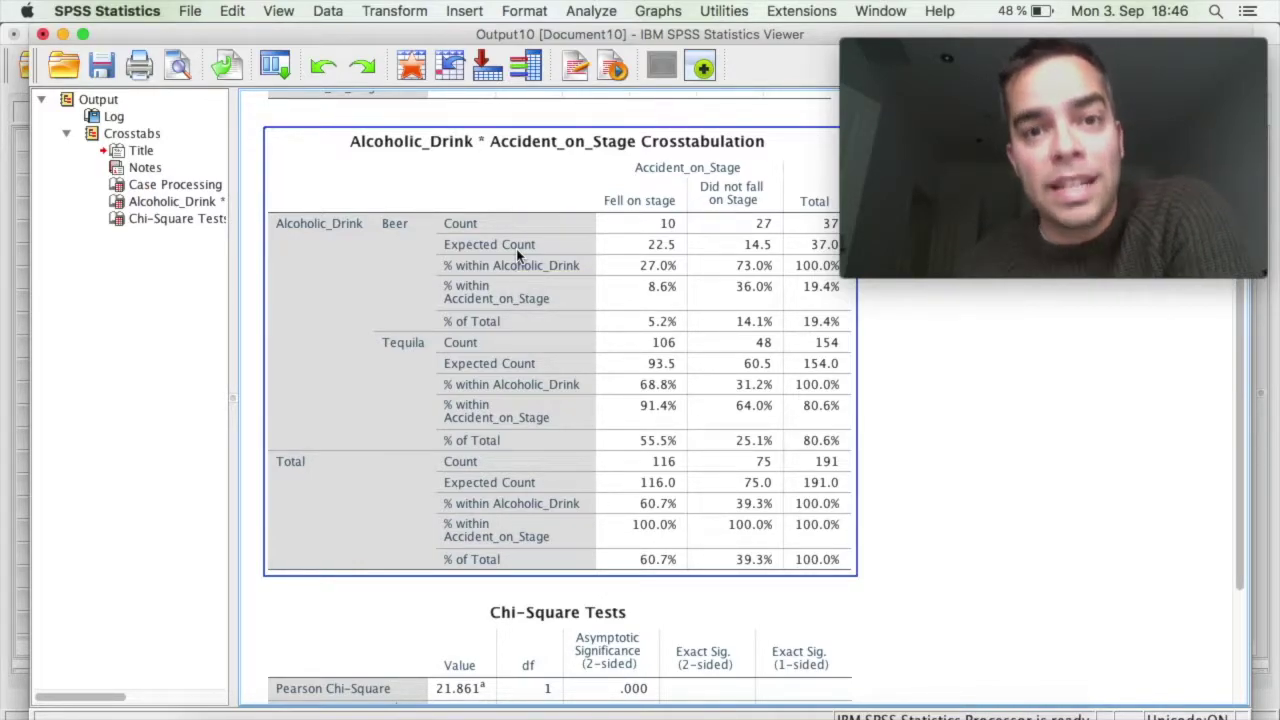
{"action": "left_click", "coordinate": [1262, 395]}
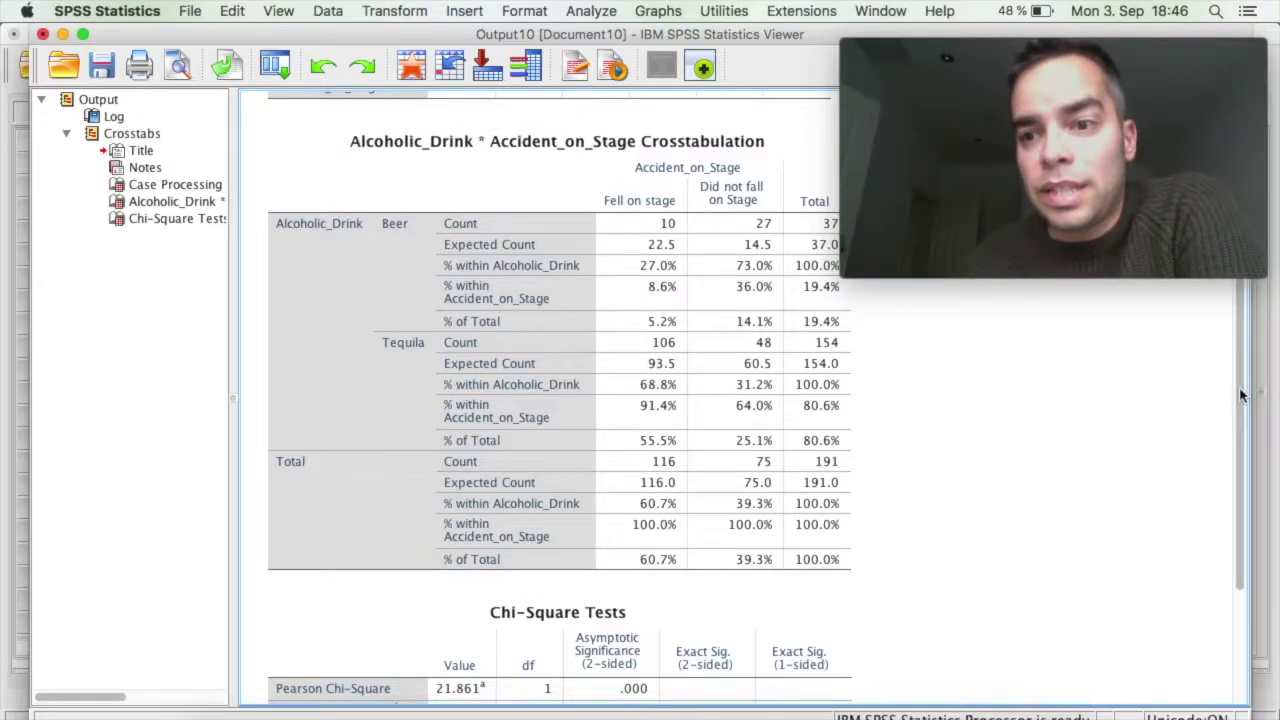
{"action": "scroll", "coordinate": [1240, 395], "scroll_direction": "down", "scroll_amount": 4}
{"action": "left_click", "coordinate": [435, 603]}
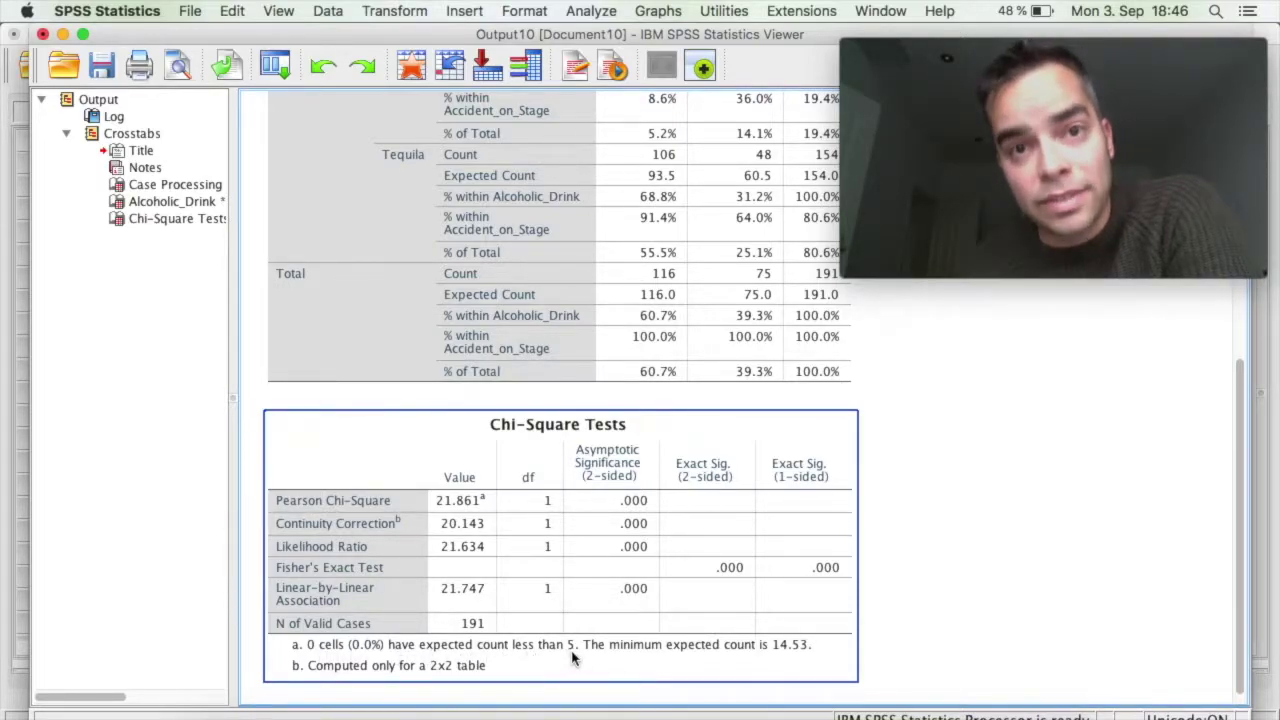
{"action": "mouse_move", "coordinate": [1248, 550]}
{"action": "left_mouse_down"}
{"action": "mouse_move", "coordinate": [1240, 445]}
{"action": "mouse_move", "coordinate": [1258, 560]}
{"action": "left_mouse_up"}
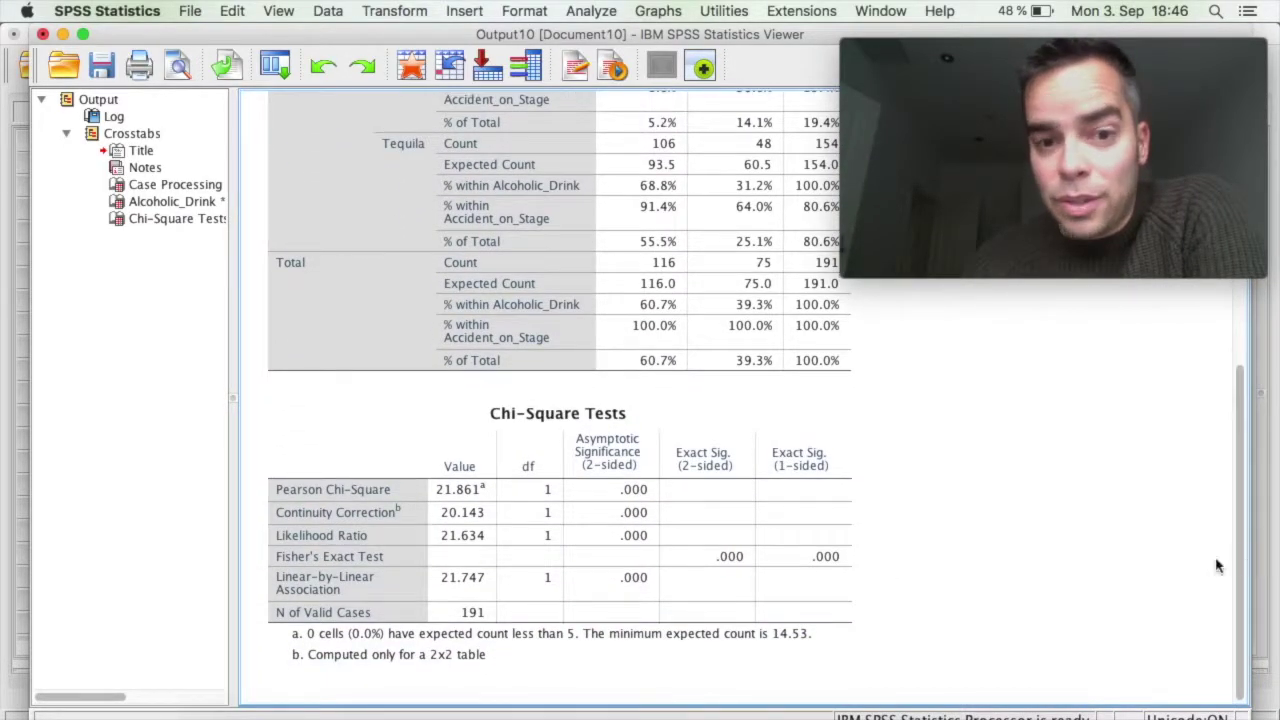
{"action": "left_click", "coordinate": [386, 550]}
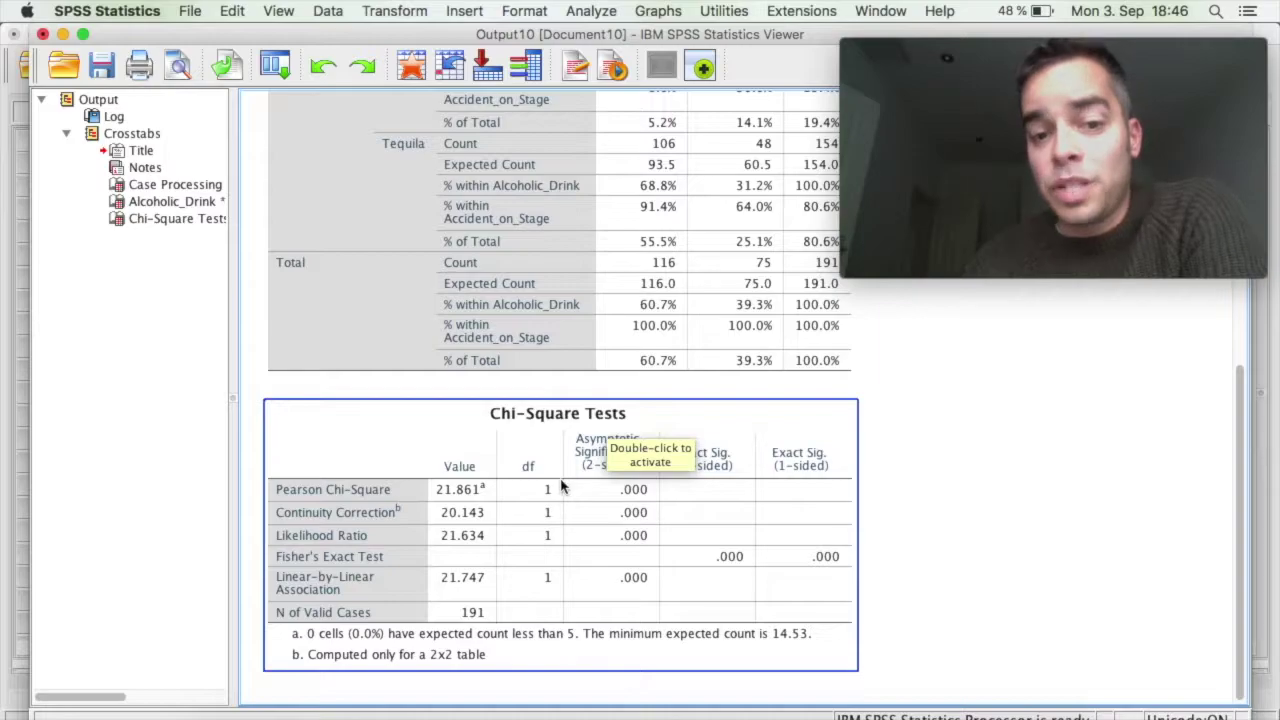
{"action": "left_click", "coordinate": [940, 554]}
{"action": "left_click", "coordinate": [628, 572]}
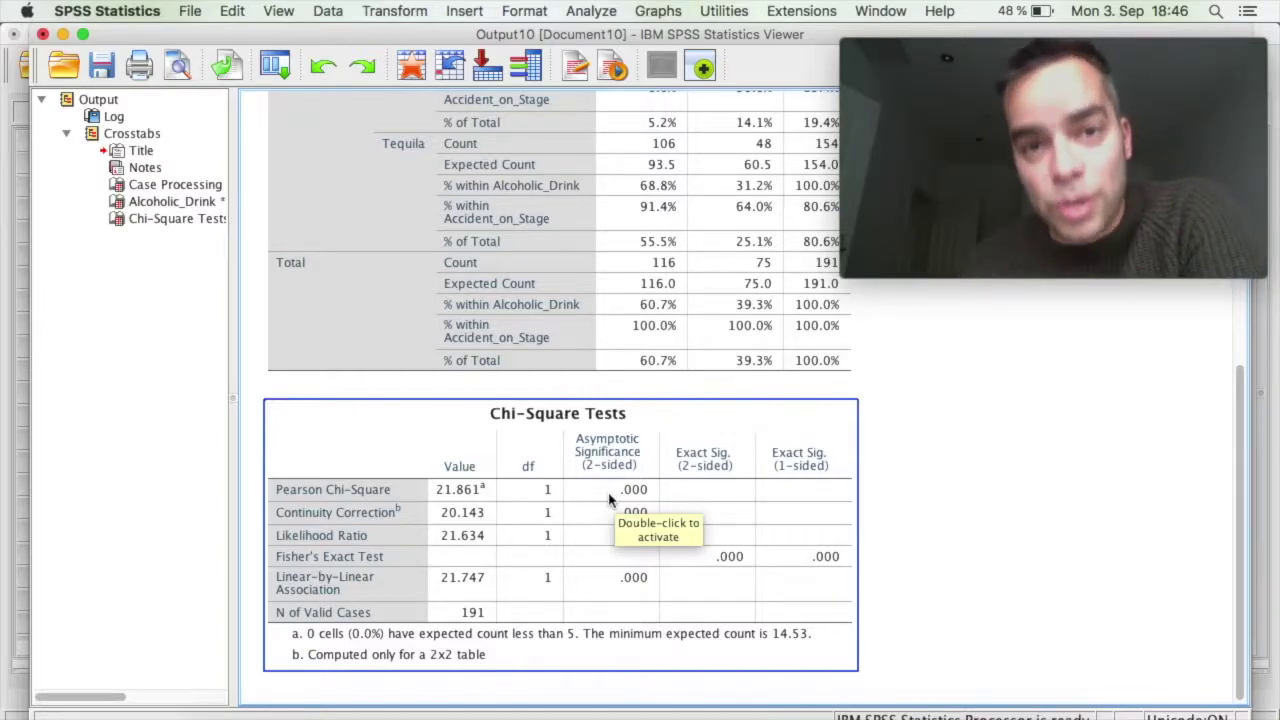
{"action": "left_click_drag", "start_coordinate": [1240, 522], "coordinate": [1238, 428]}
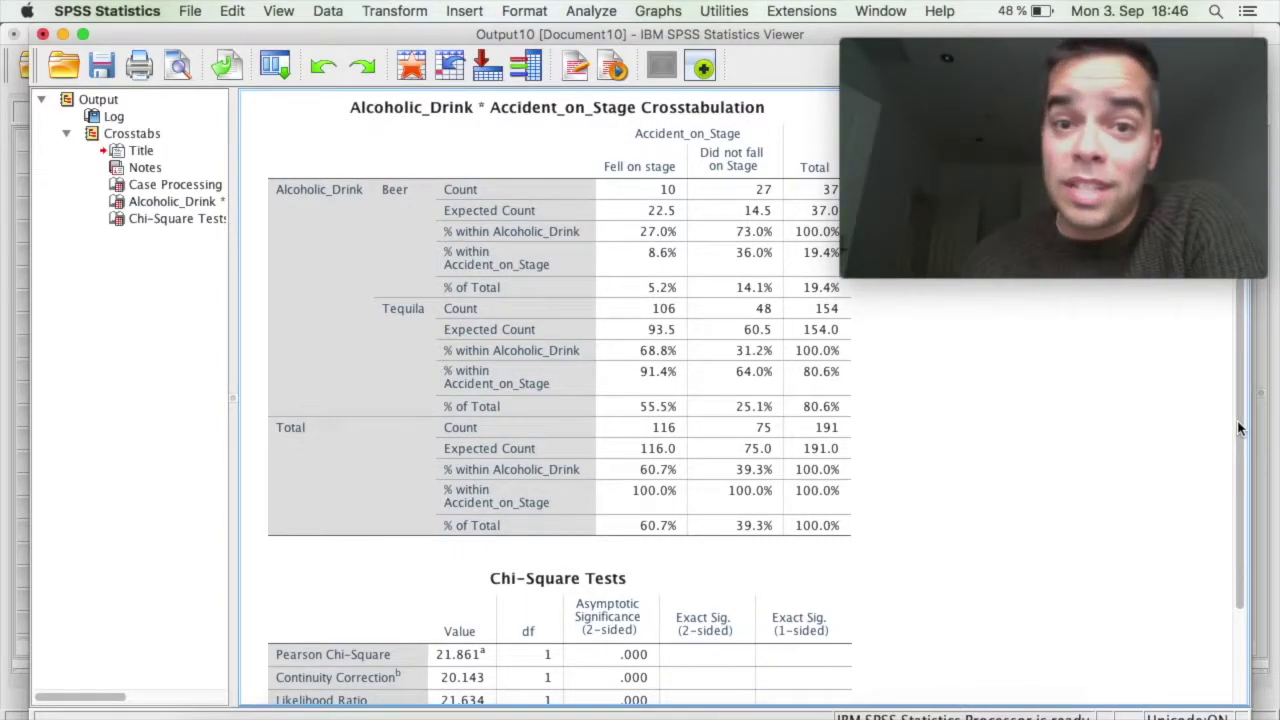
{"action": "left_click", "coordinate": [846, 492]}
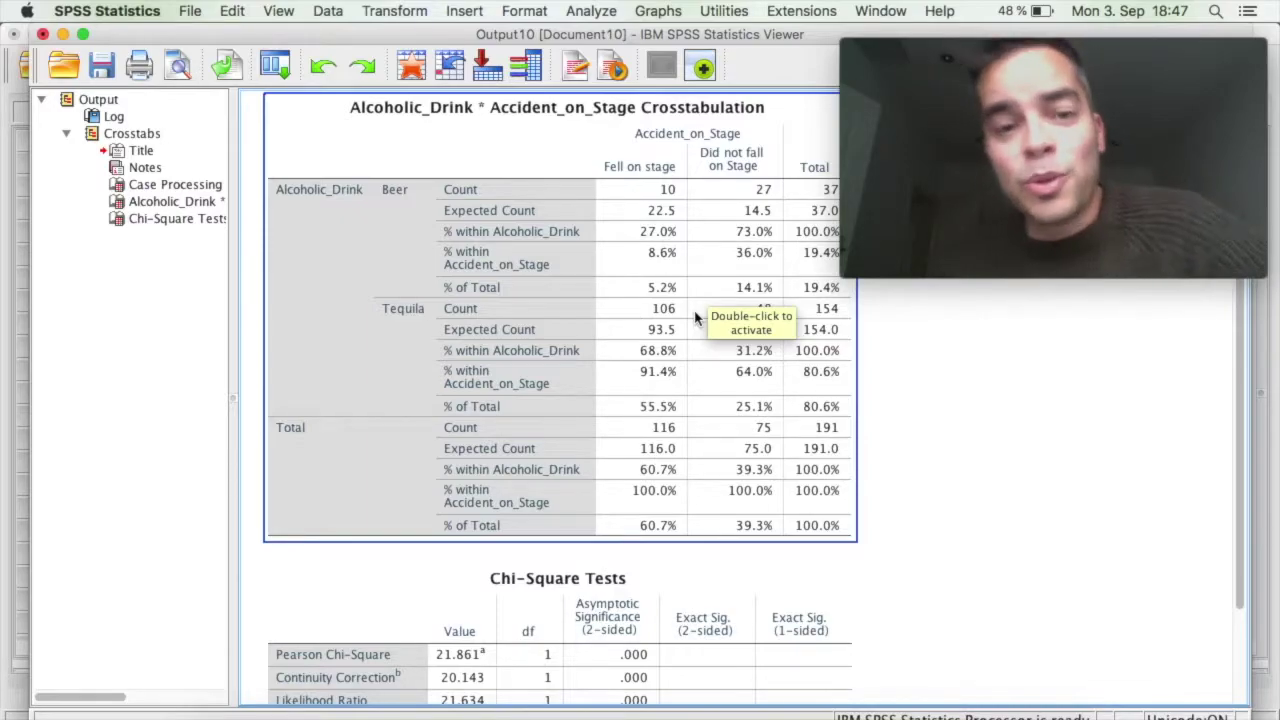
{"action": "left_click", "coordinate": [969, 372]}
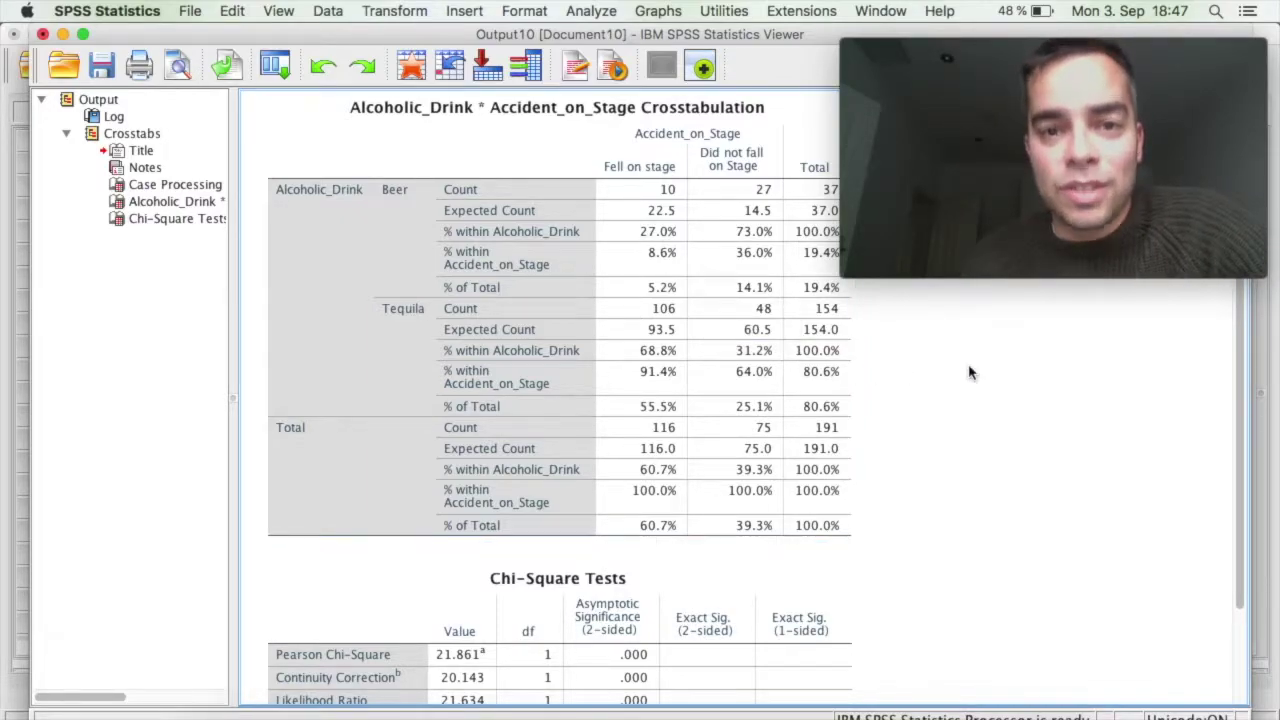